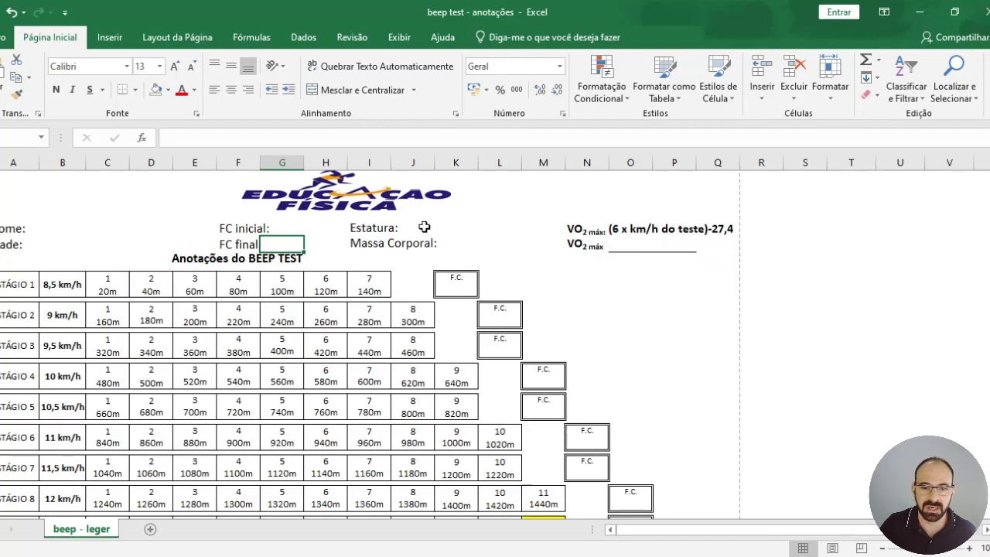
Review the Estatura and Massa Corporal fields in the header and the highlighted final lap of stage 9.
{"action": "left_click", "coordinate": [424, 227]}
{"action": "left_click", "coordinate": [459, 242]}
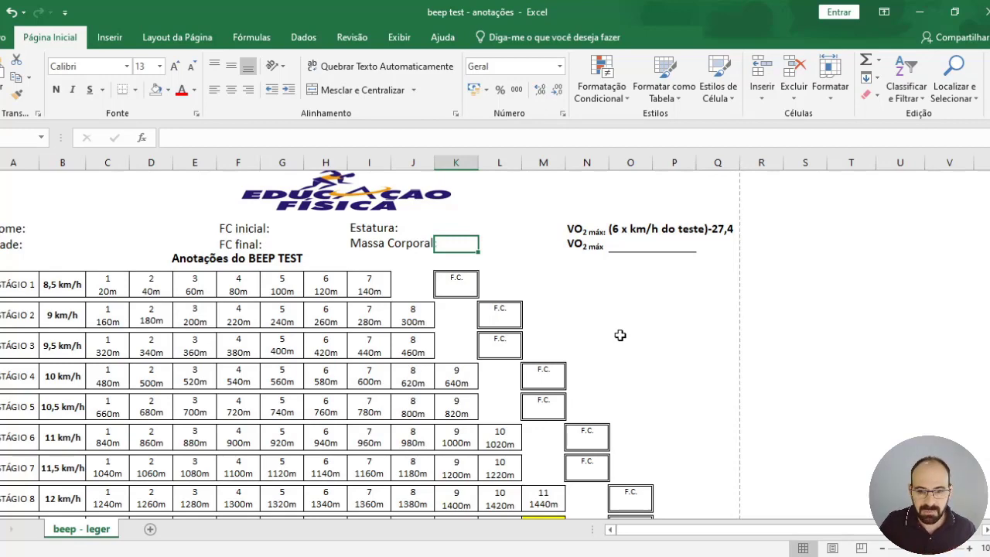
{"action": "scroll", "coordinate": [619, 335], "scroll_direction": "down", "scroll_amount": 2}
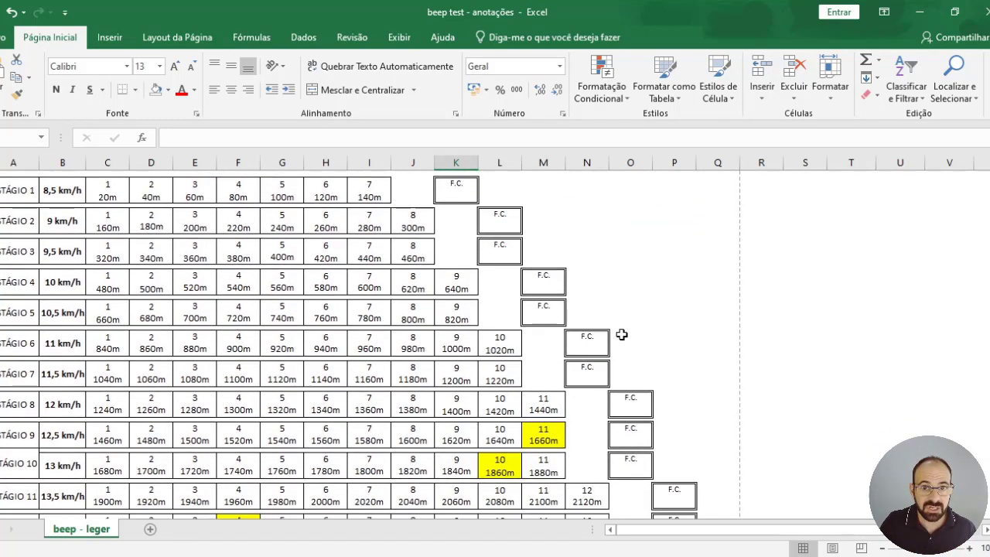
{"action": "scroll", "coordinate": [622, 334], "scroll_direction": "down", "scroll_amount": 2}
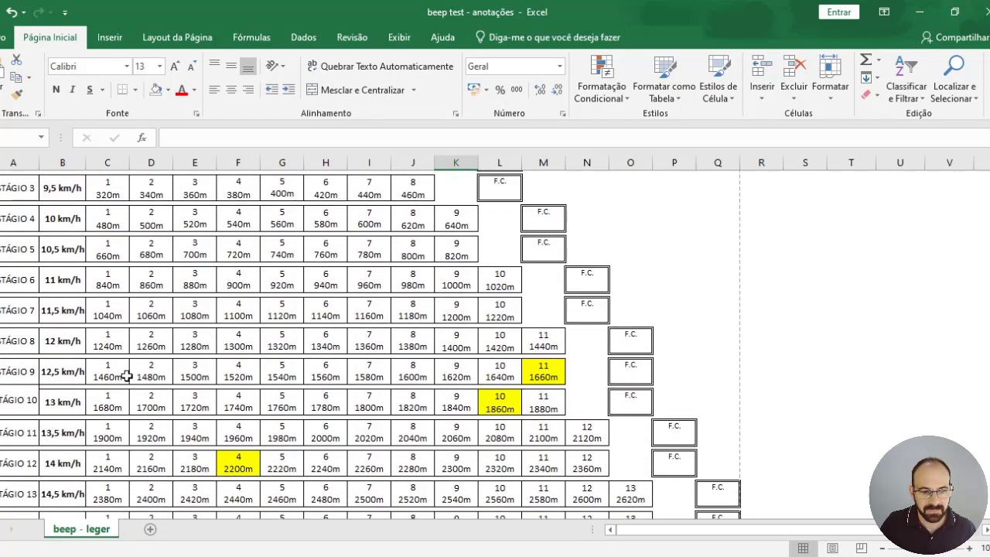
{"action": "left_click", "coordinate": [544, 368]}
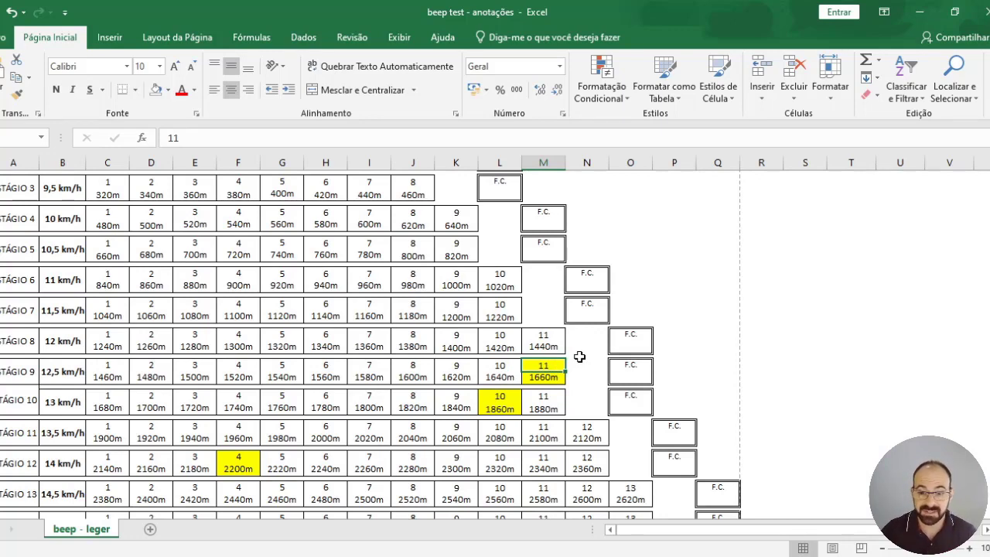
{"action": "left_click", "coordinate": [557, 379]}
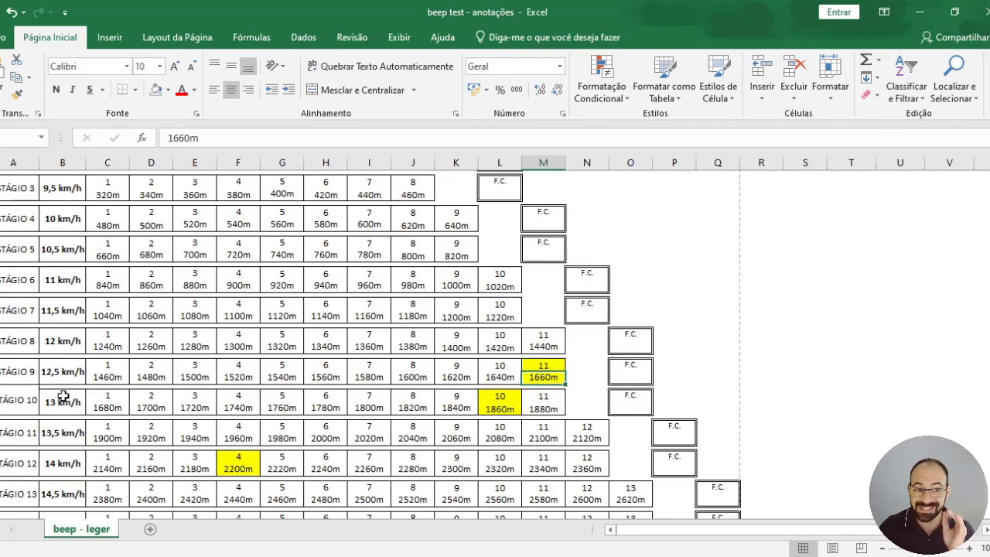
Examine laps 10 and 11 of stage 10 together with the stage's speed cell.
{"action": "left_click", "coordinate": [504, 396]}
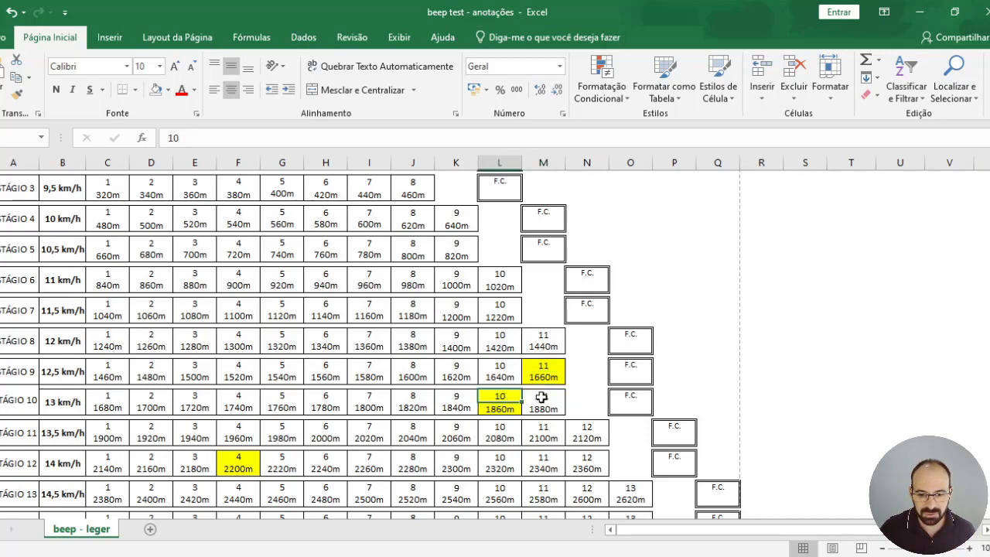
{"action": "left_click", "coordinate": [546, 397]}
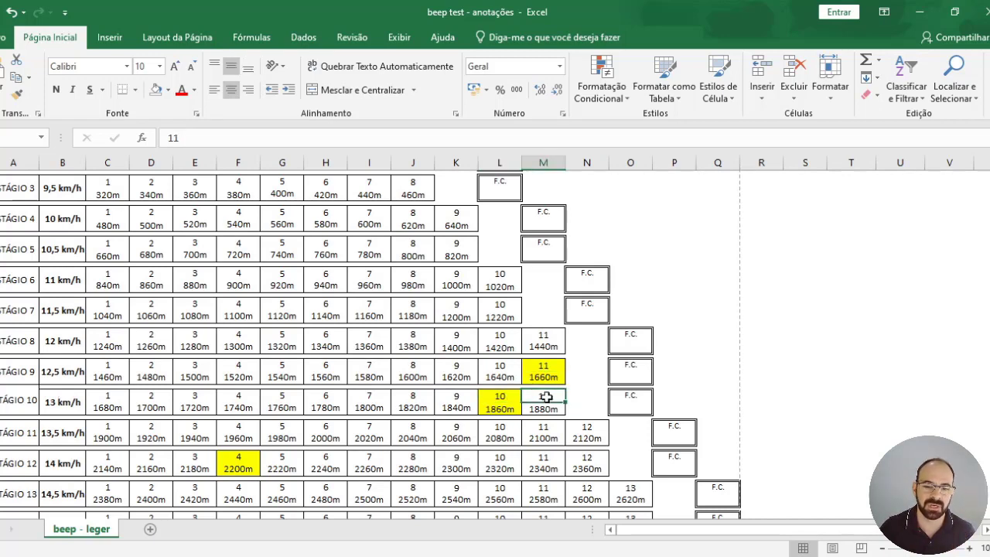
{"action": "left_click", "coordinate": [510, 398]}
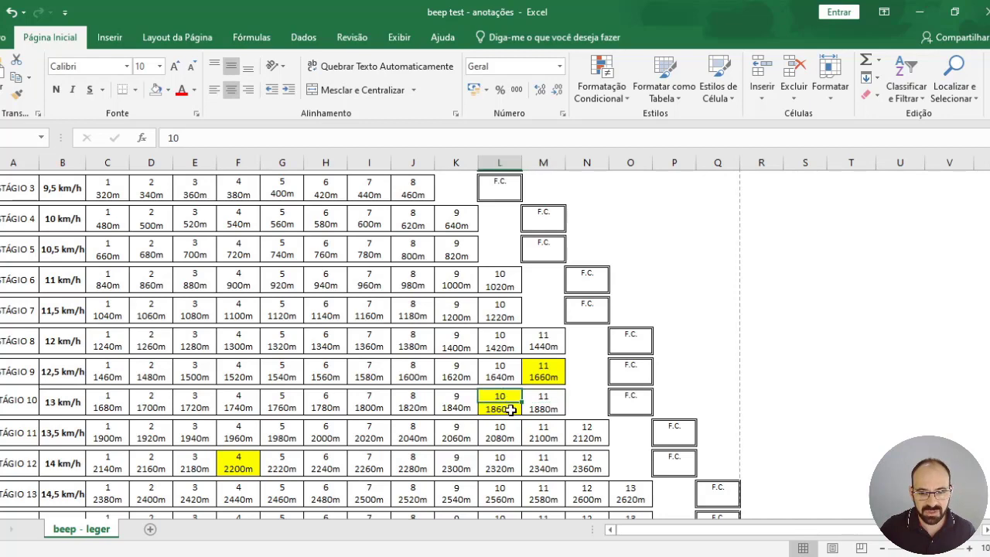
{"action": "left_click", "coordinate": [506, 408]}
{"action": "left_click", "coordinate": [69, 408]}
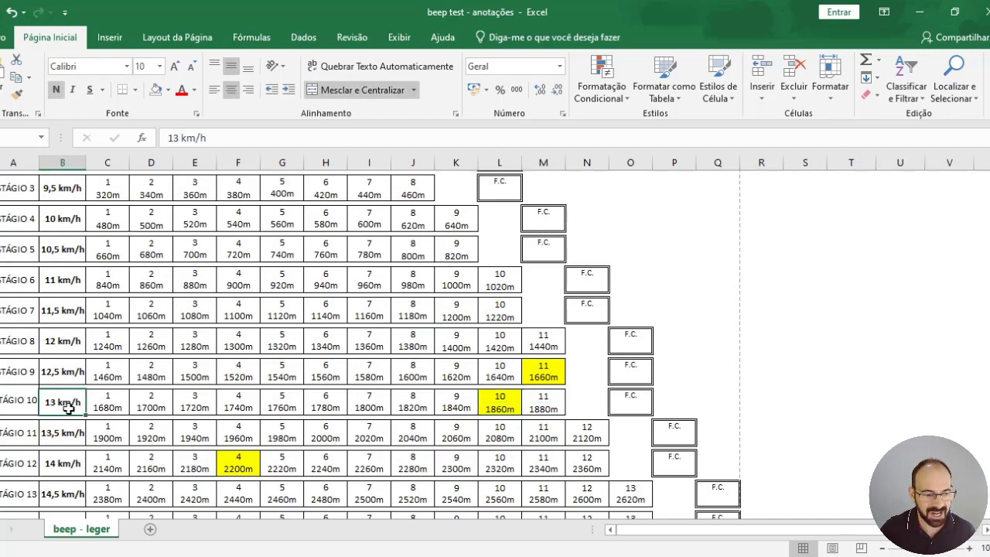
{"action": "left_click", "coordinate": [552, 398]}
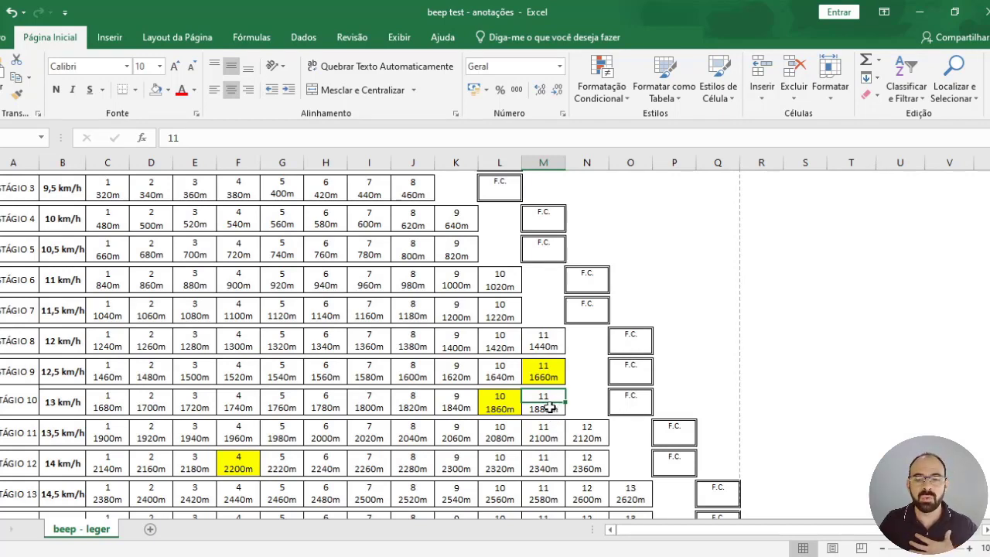
{"action": "left_click", "coordinate": [546, 407]}
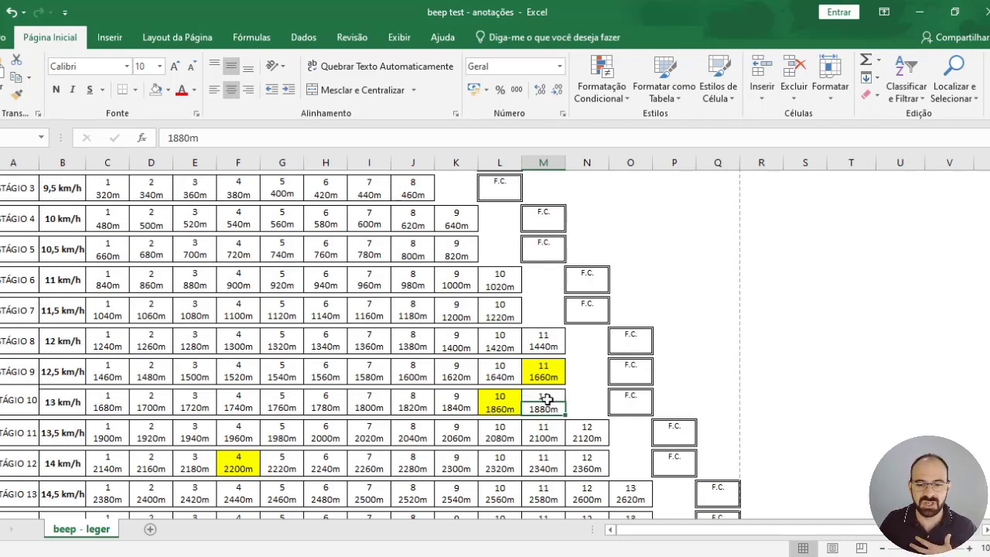
{"action": "left_click", "coordinate": [546, 394]}
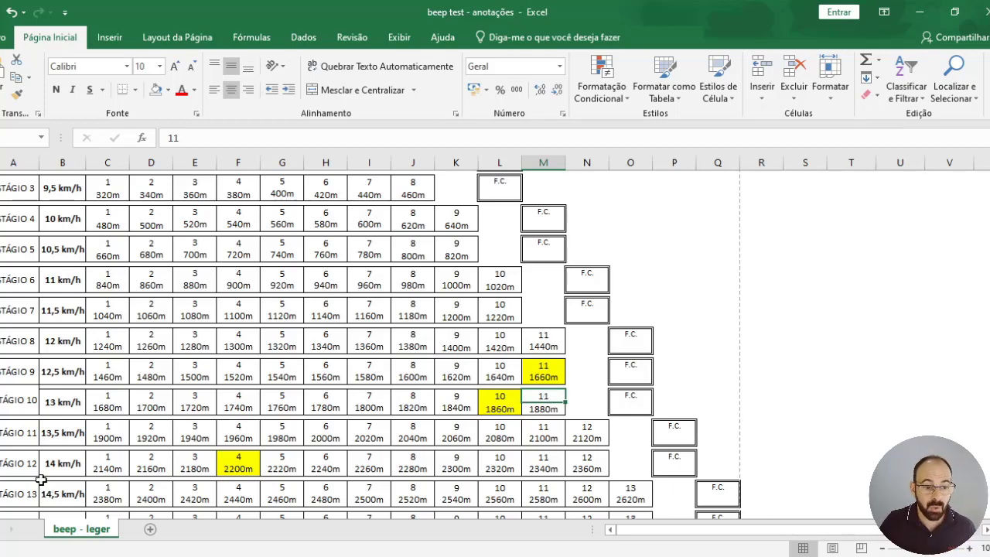
Examine stage 12, from its label and highlighted lap 4 to its final lap.
{"action": "left_click", "coordinate": [239, 463]}
{"action": "left_click", "coordinate": [592, 459]}
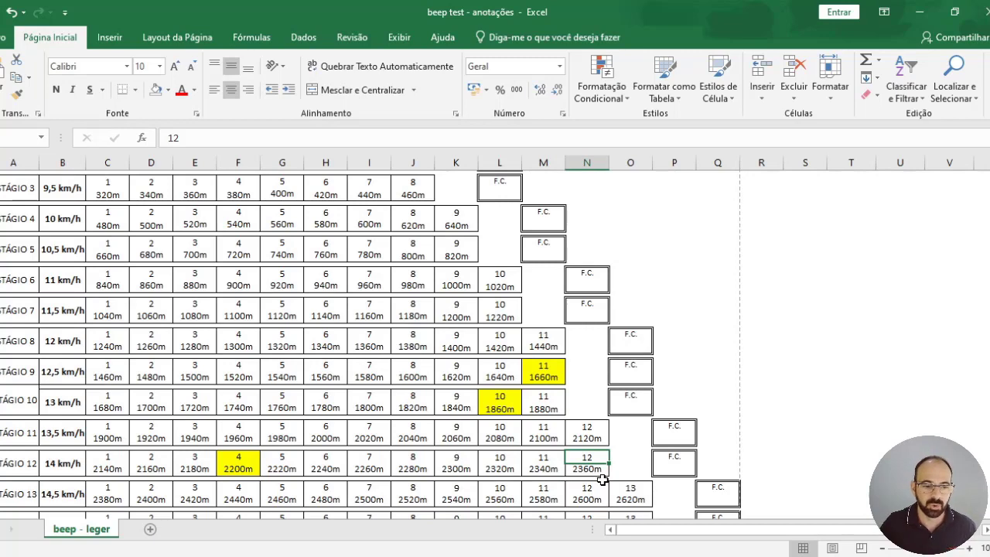
{"action": "left_click", "coordinate": [15, 463]}
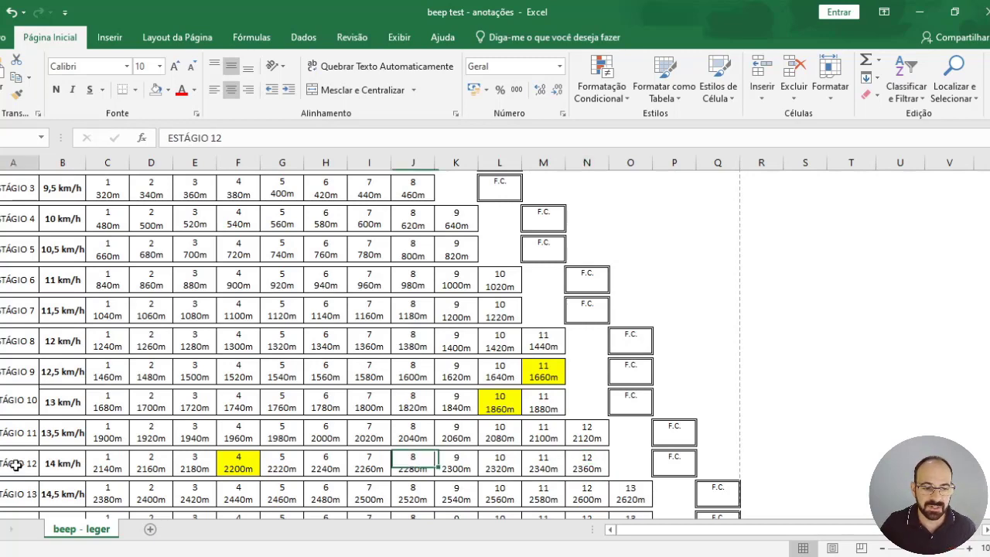
{"action": "left_click", "coordinate": [577, 466]}
{"action": "left_click", "coordinate": [609, 456]}
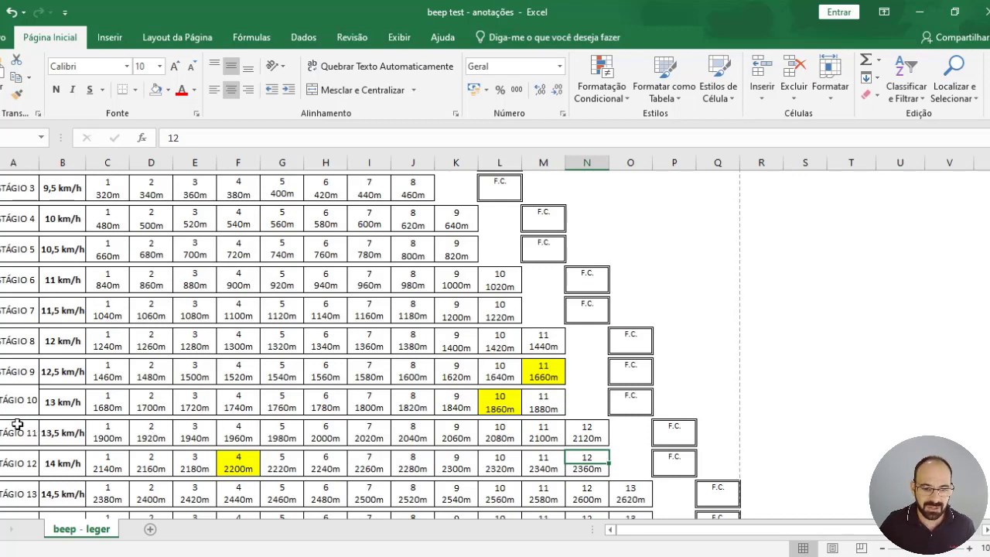
Compare the last two laps of stage 11 with the highlighted laps of stages 12 and 9.
{"action": "left_click_drag", "start_coordinate": [576, 428], "coordinate": [579, 438]}
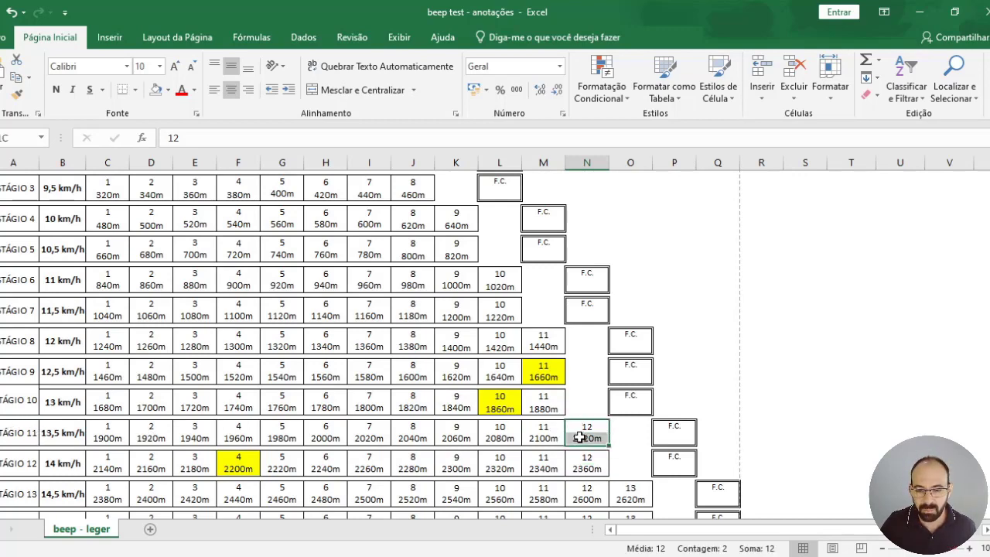
{"action": "left_click", "coordinate": [530, 440]}
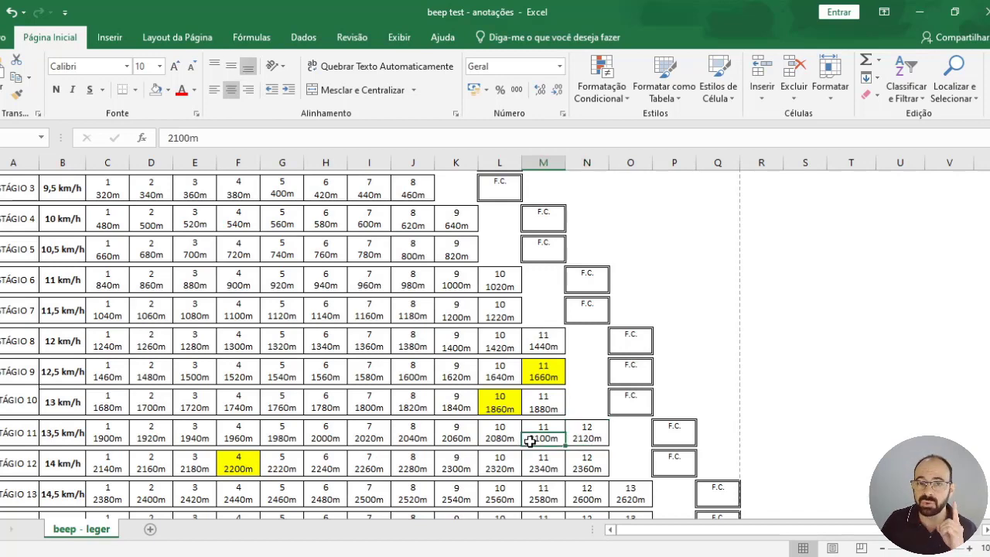
{"action": "left_click", "coordinate": [236, 463]}
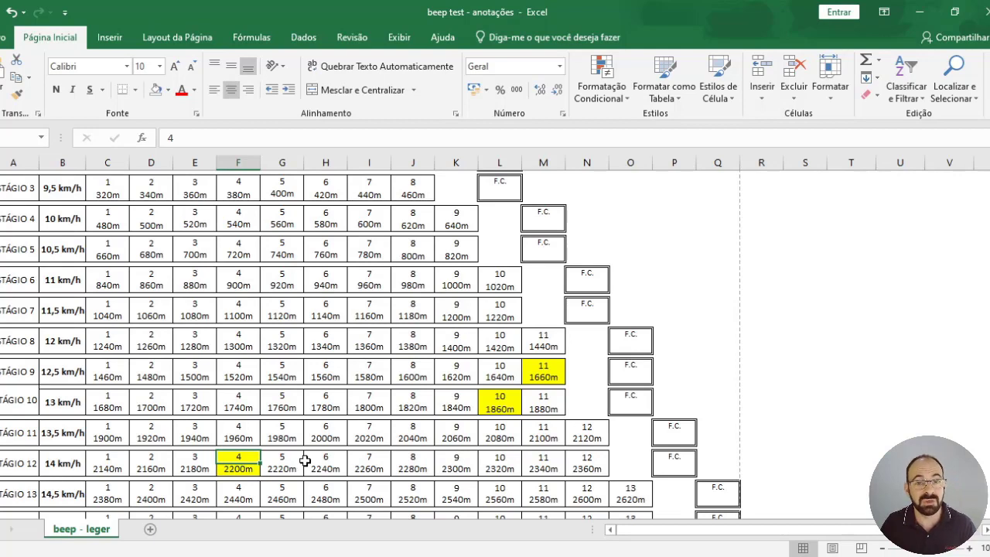
{"action": "left_click", "coordinate": [244, 468]}
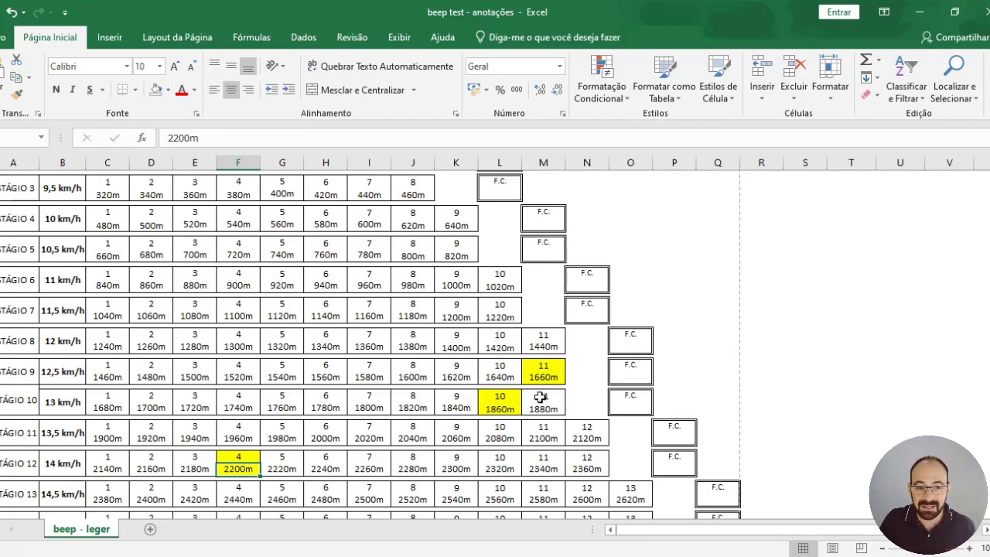
{"action": "left_click_drag", "start_coordinate": [543, 366], "coordinate": [542, 377]}
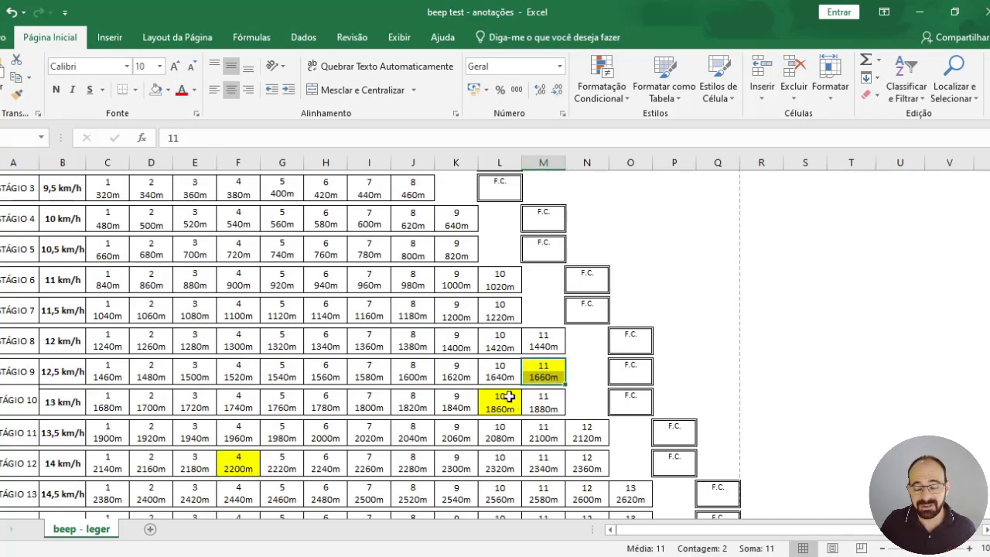
{"action": "left_click", "coordinate": [21, 457]}
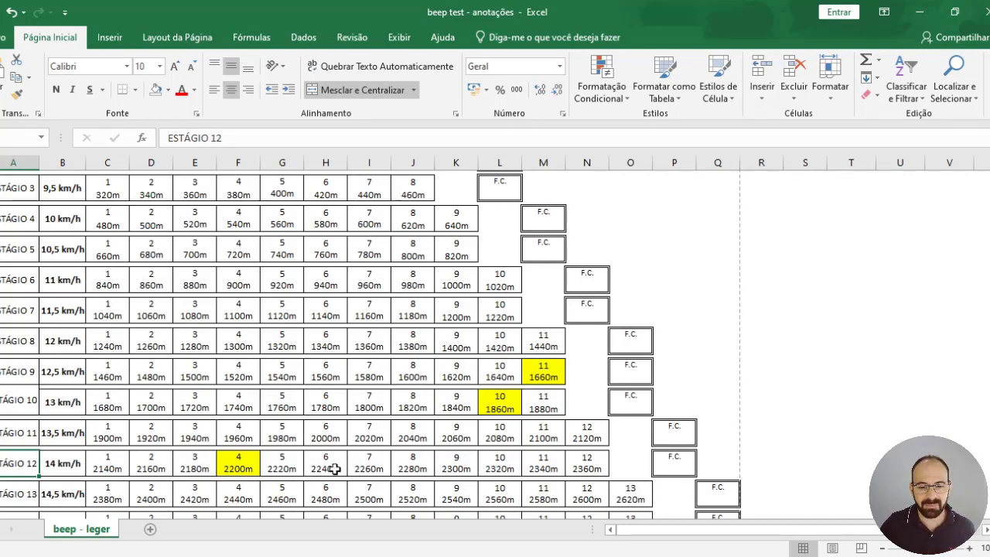
{"action": "left_click_drag", "start_coordinate": [413, 456], "coordinate": [410, 469]}
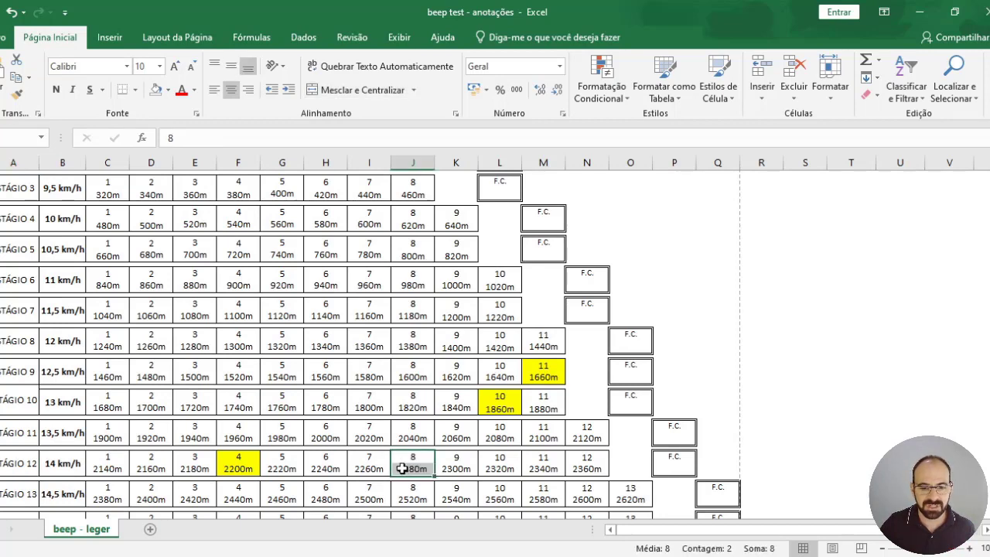
{"action": "left_click", "coordinate": [181, 89]}
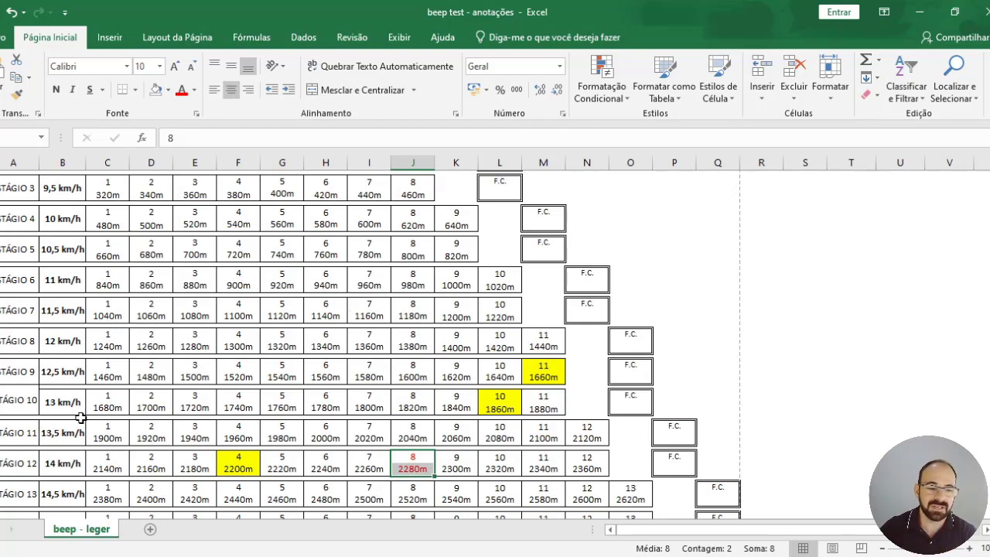
{"action": "left_click", "coordinate": [21, 432]}
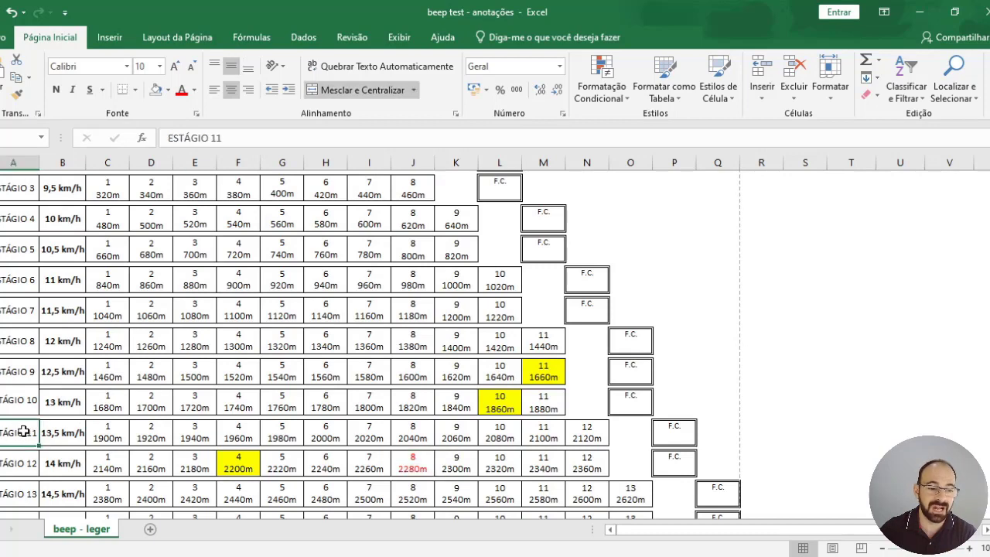
{"action": "left_click", "coordinate": [182, 89]}
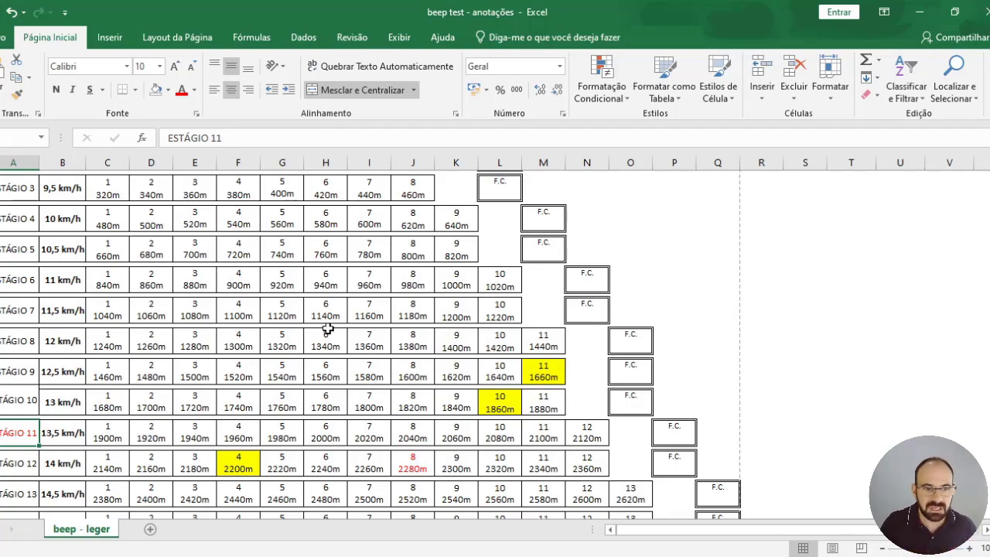
{"action": "key", "text": "ctrl+z"}
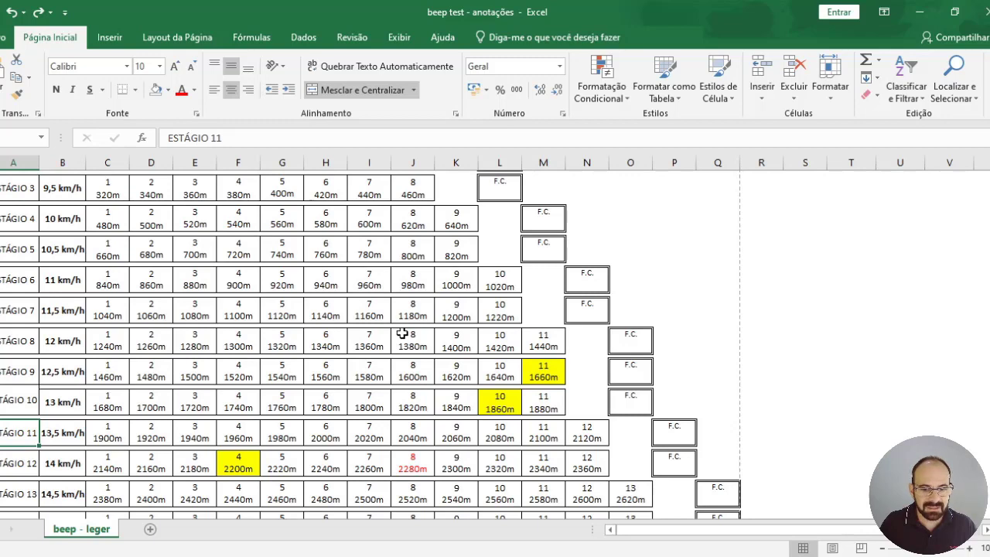
{"action": "key", "text": "ctrl+z"}
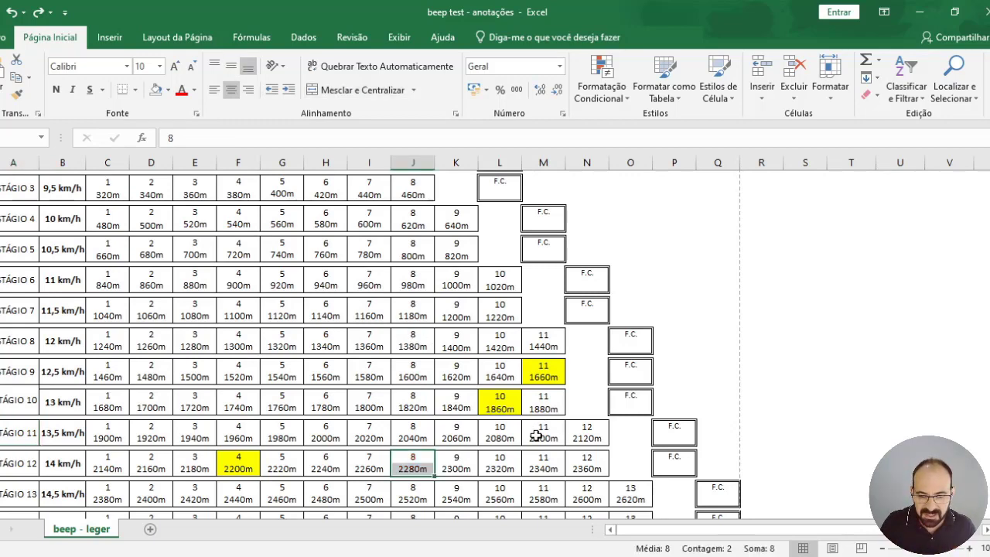
Set the font color to red for the lap 11 number of stage 12 and for the ESTÁGIO 12 label.
{"action": "left_click", "coordinate": [549, 460]}
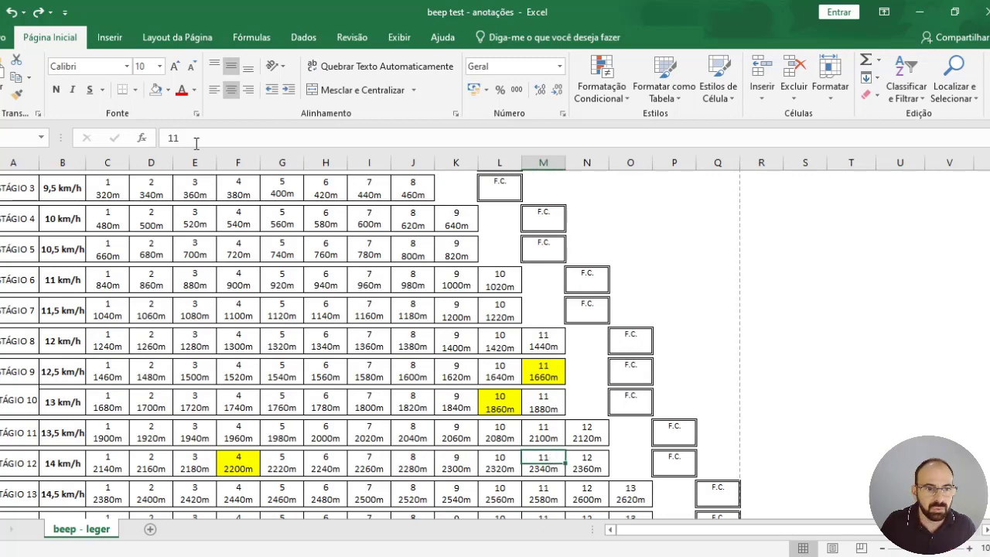
{"action": "left_click", "coordinate": [182, 90]}
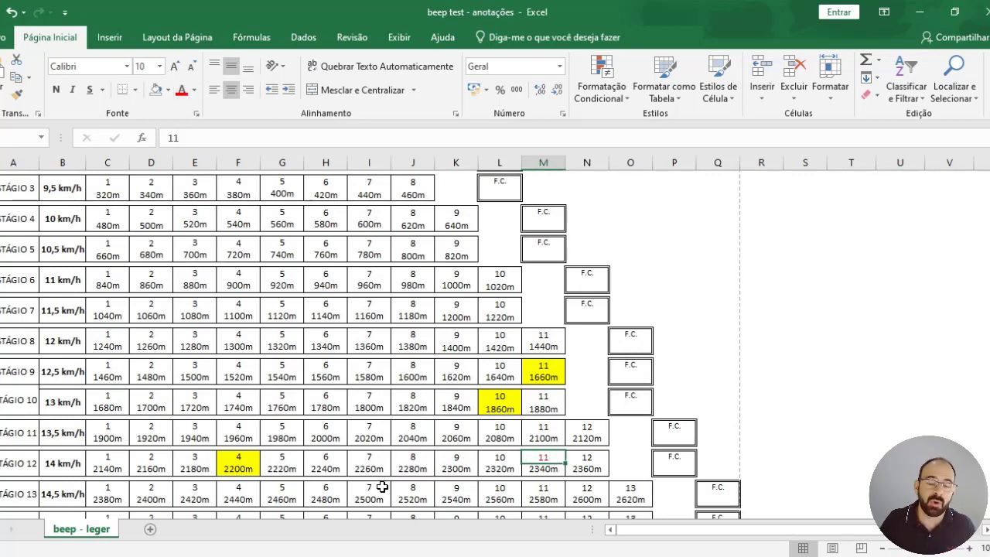
{"action": "key", "text": "Home"}
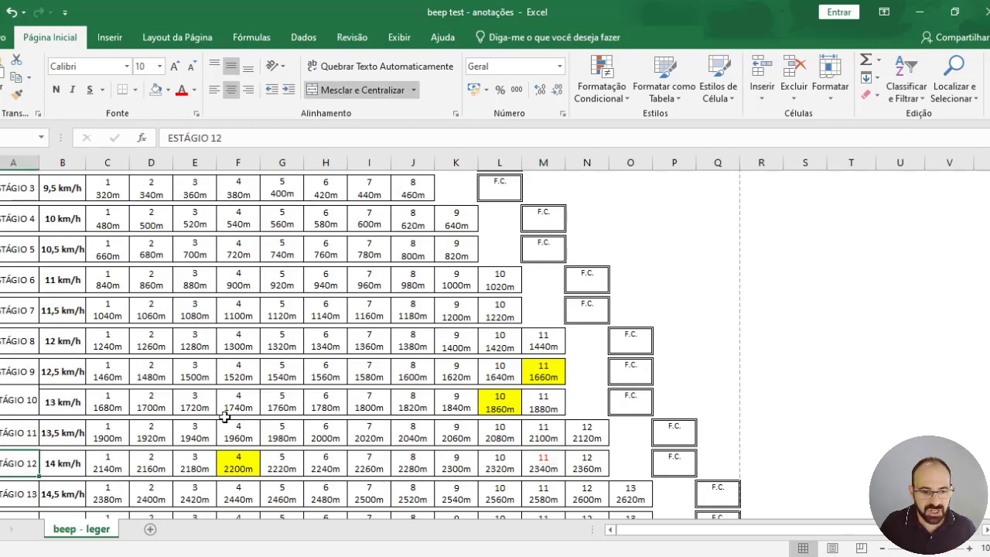
{"action": "left_click", "coordinate": [181, 89]}
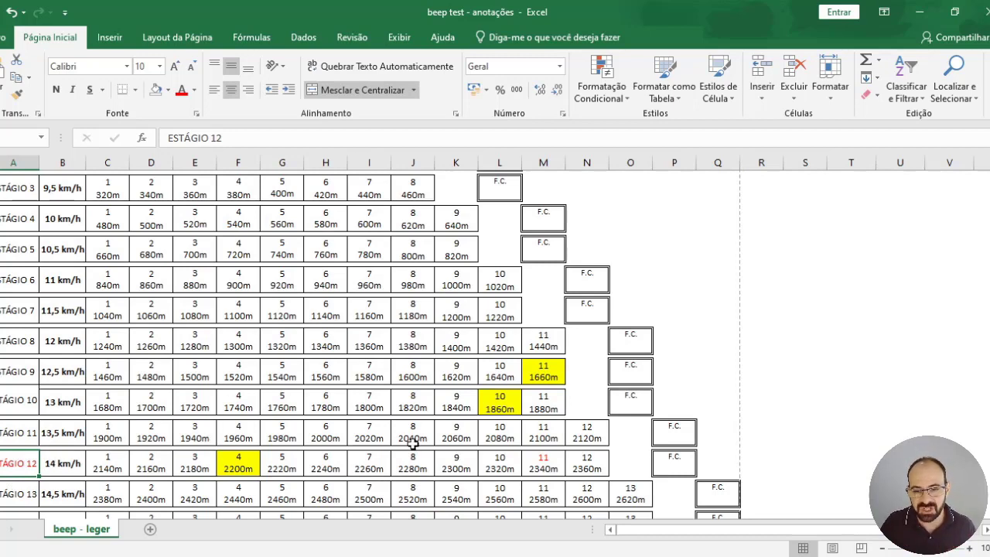
Compare the highlighted lap 4 of stage 12 with laps 11 and 12 of the same stage.
{"action": "left_click", "coordinate": [247, 457]}
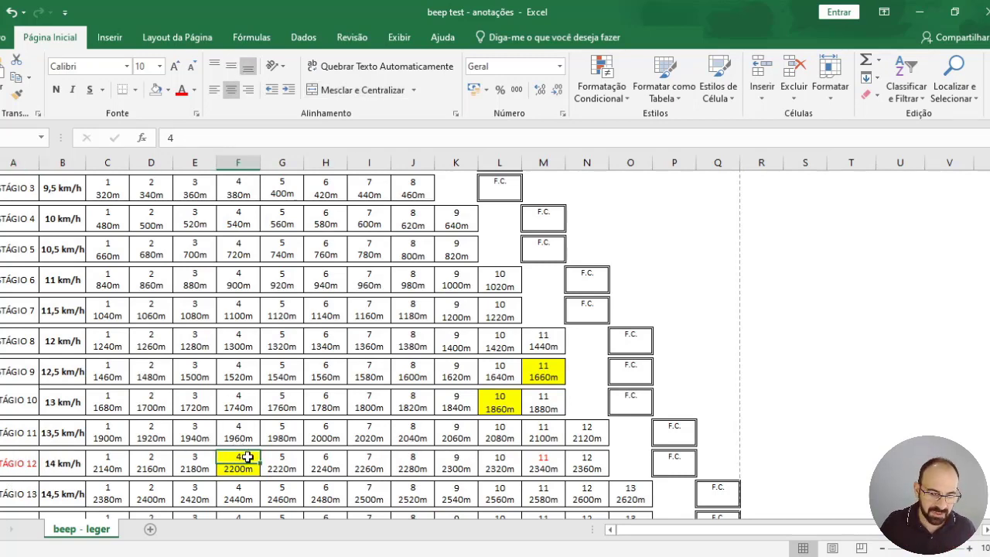
{"action": "left_click", "coordinate": [532, 453]}
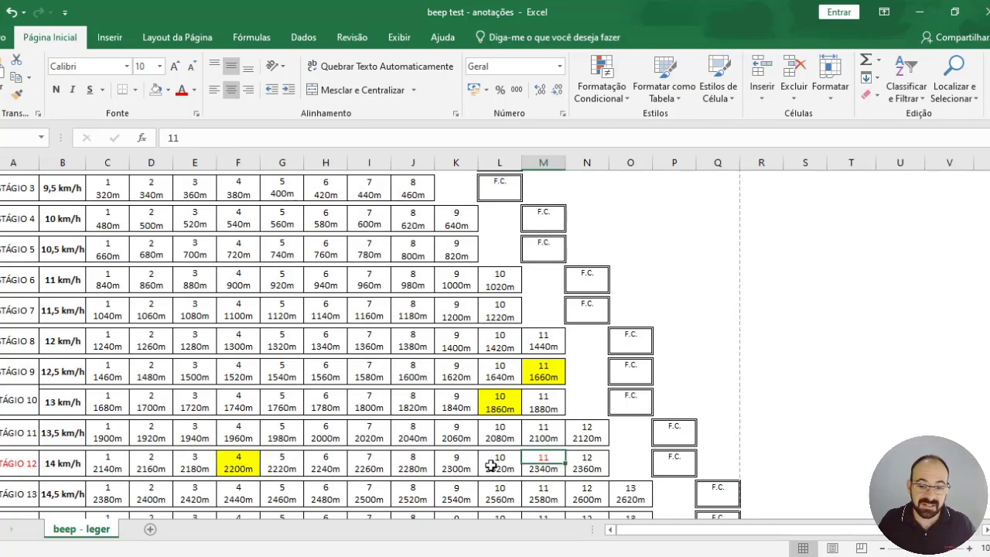
{"action": "left_click", "coordinate": [534, 472]}
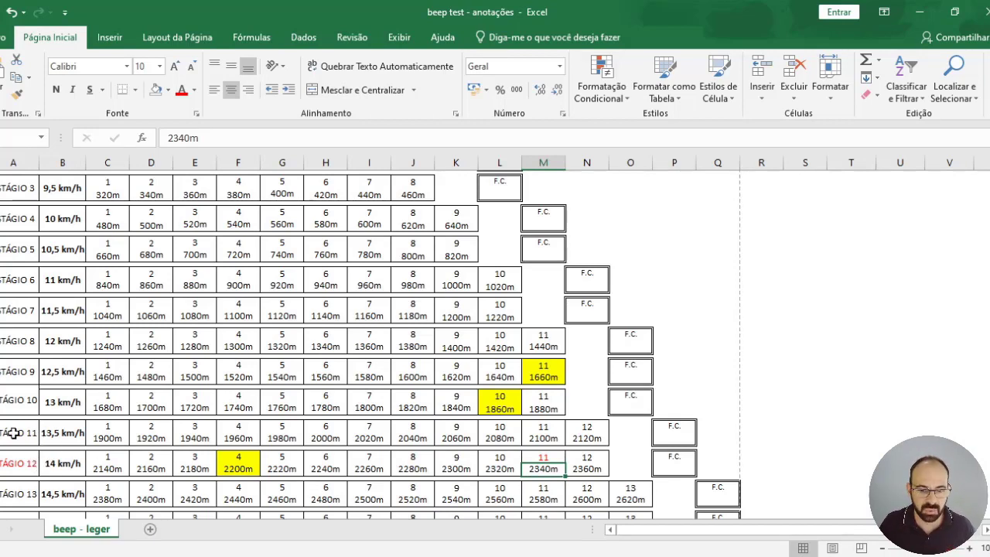
{"action": "left_click_drag", "start_coordinate": [595, 458], "coordinate": [586, 468]}
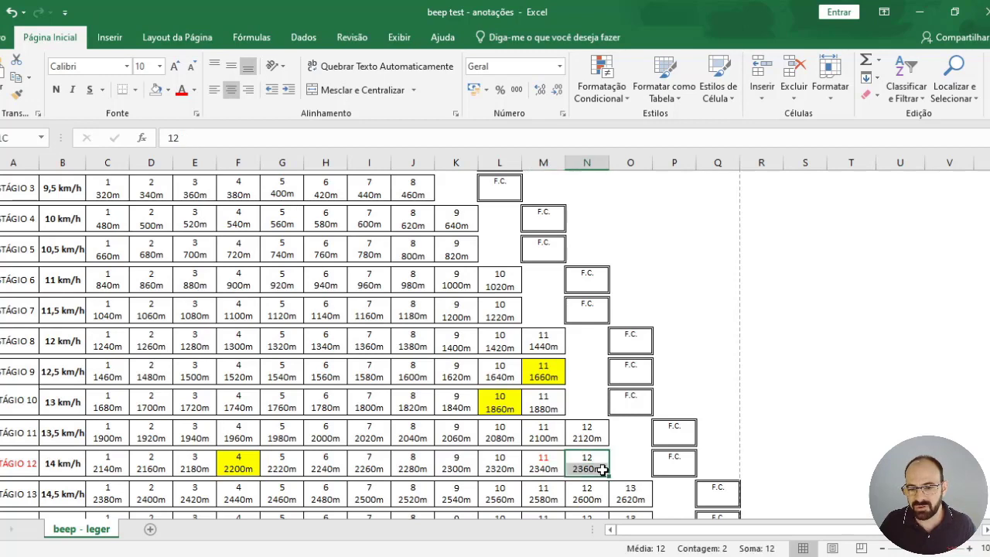
Set the font color to red for the entire ESTÁGIO 12 row, from its label and 14 km/h speed through lap 12.
{"action": "left_click", "coordinate": [470, 469]}
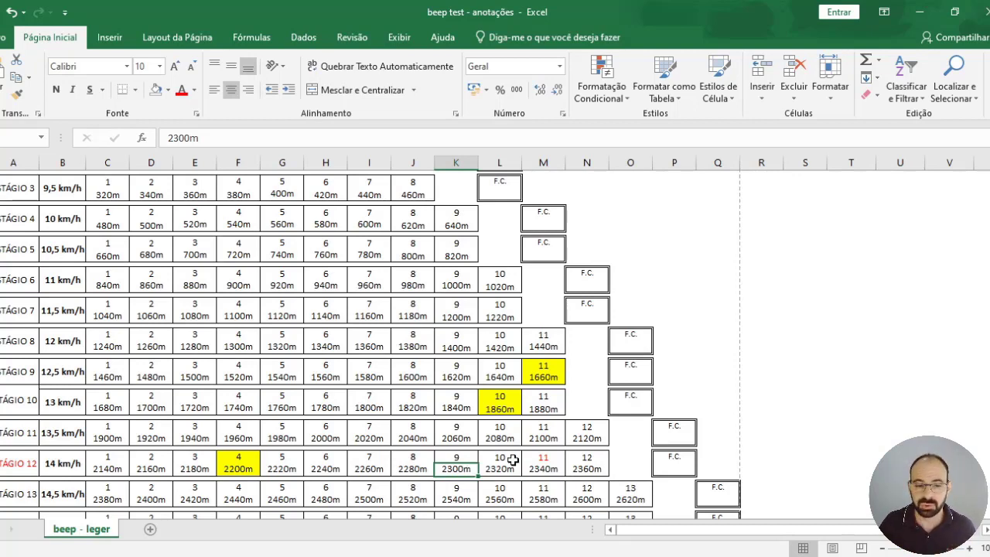
{"action": "left_click", "coordinate": [603, 458]}
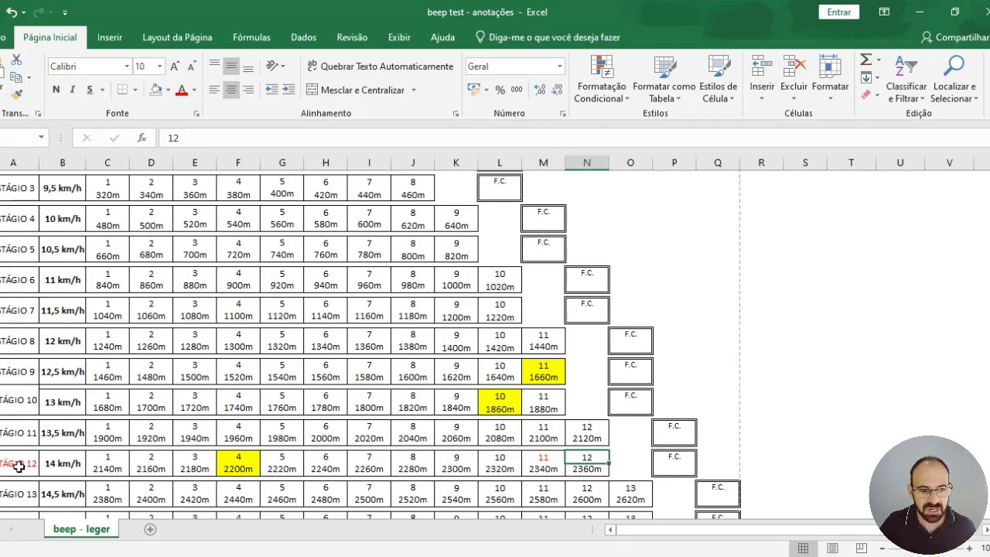
{"action": "left_click_drag", "start_coordinate": [23, 464], "coordinate": [591, 464]}
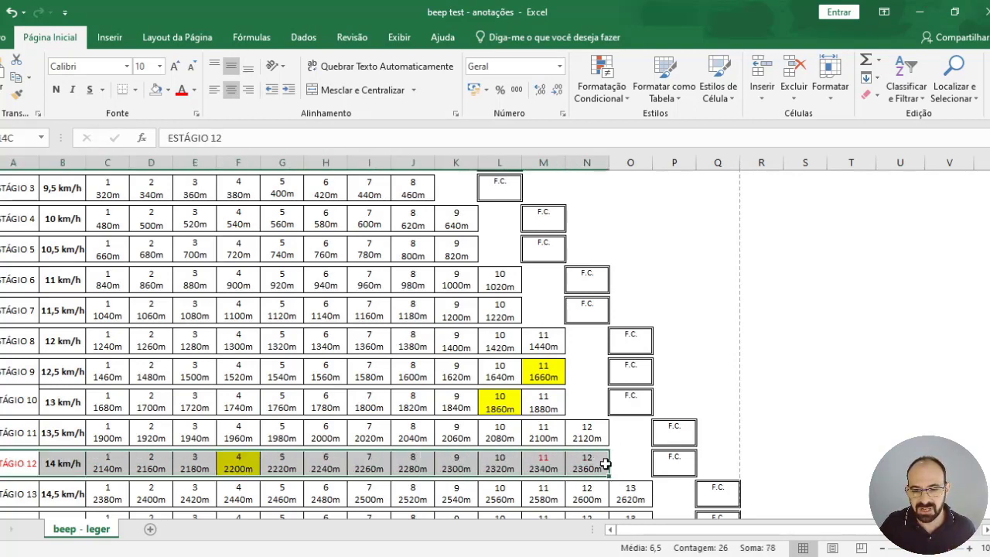
{"action": "left_click", "coordinate": [180, 89]}
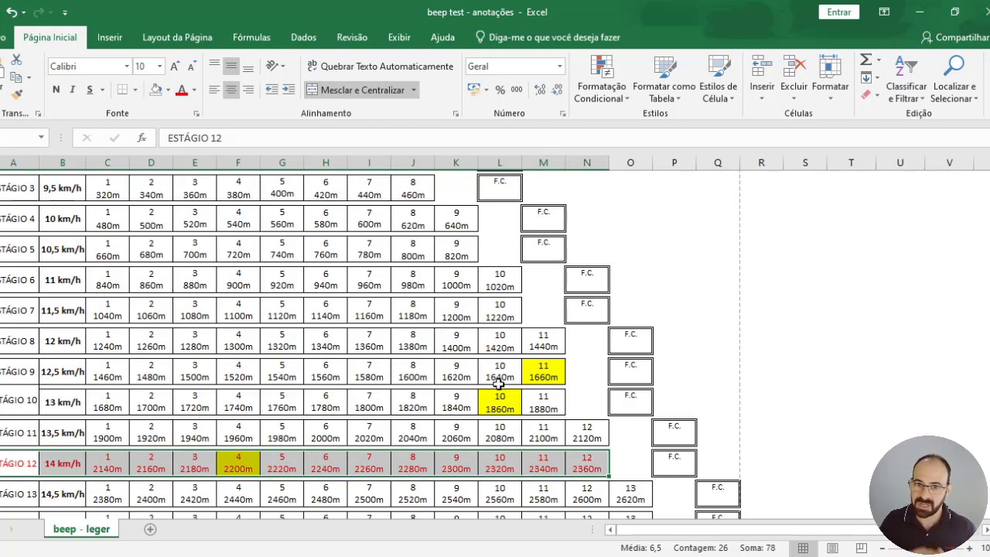
{"action": "left_click", "coordinate": [499, 383]}
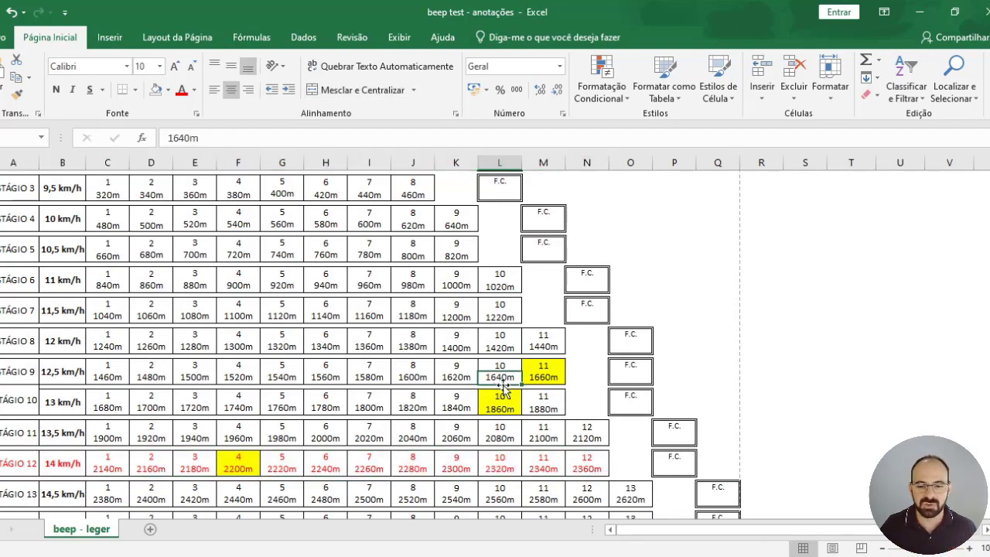
{"action": "left_click", "coordinate": [586, 375]}
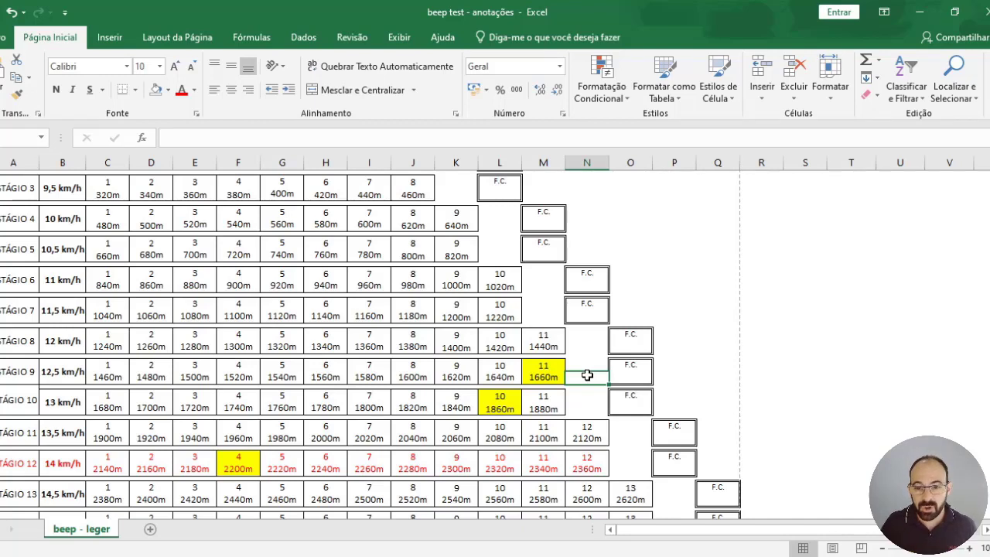
{"action": "left_click", "coordinate": [590, 312]}
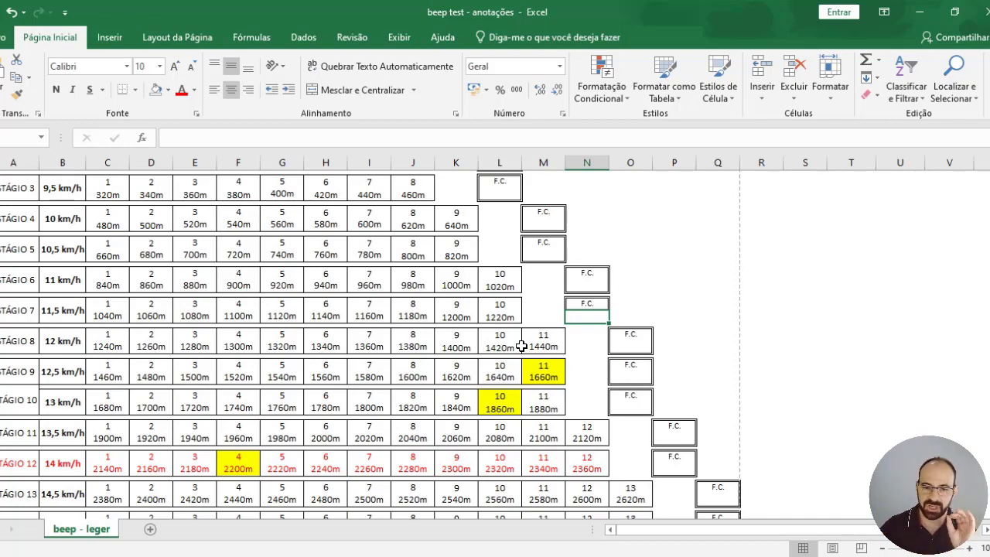
Check the print preview of the beep test annotation sheet, and return to the worksheet without printing.
{"action": "scroll", "coordinate": [521, 345], "scroll_direction": "up", "scroll_amount": 3}
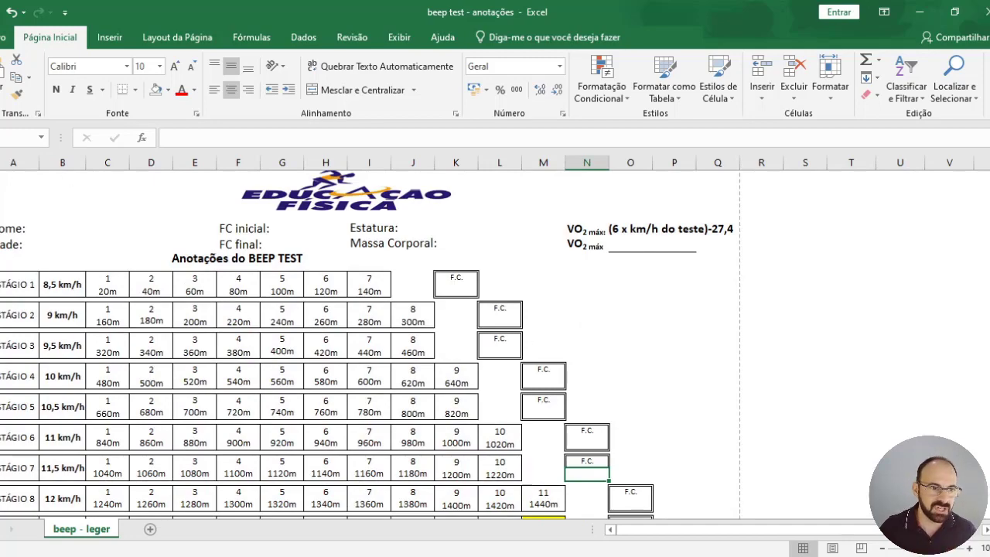
{"action": "left_click", "coordinate": [2, 37]}
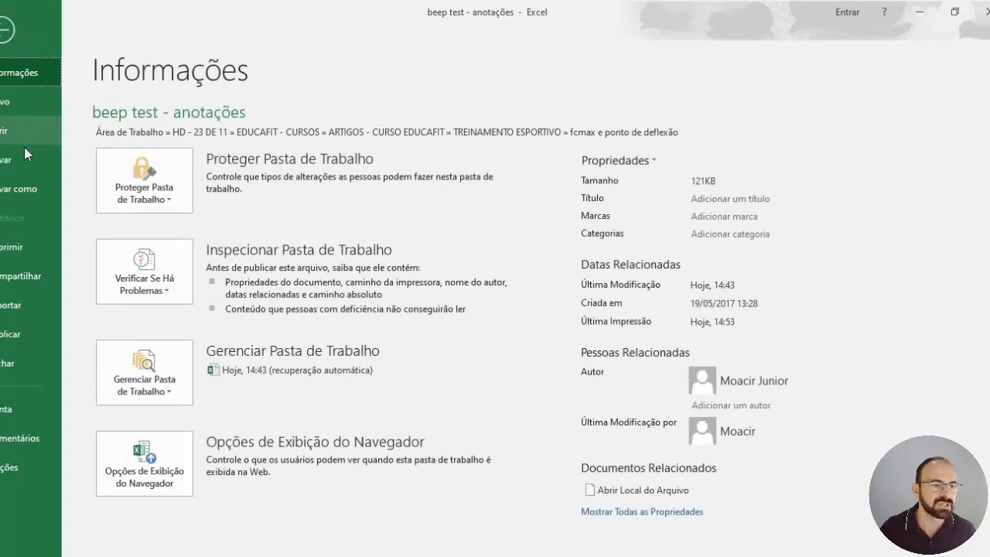
{"action": "left_click", "coordinate": [20, 247]}
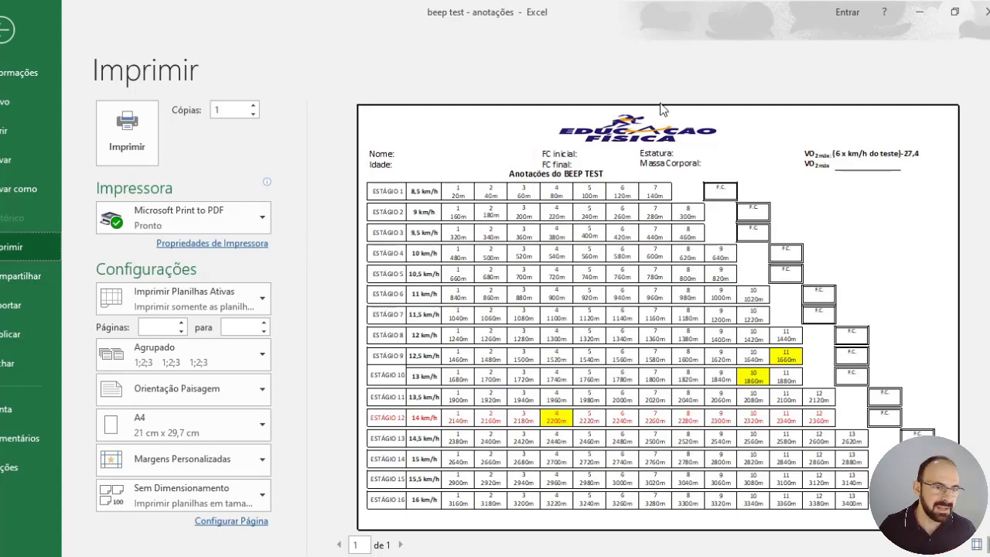
{"action": "left_click", "coordinate": [7, 31]}
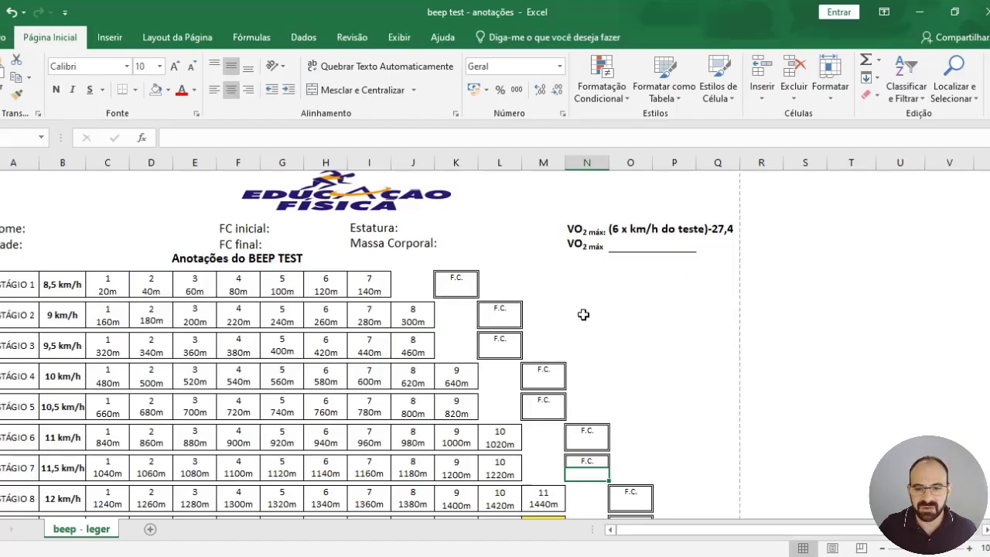